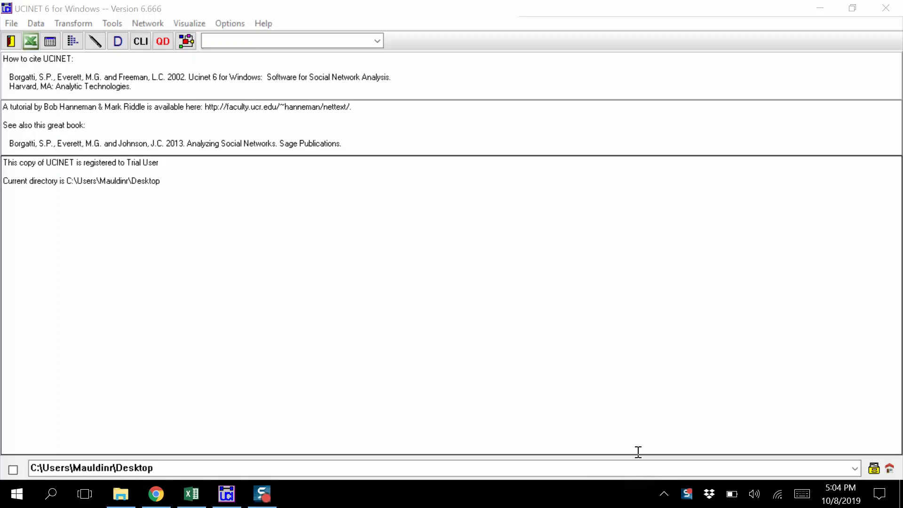
Open UCINET's DL Editor and place focus in the top-left cell of its empty grid.
click(72, 40)
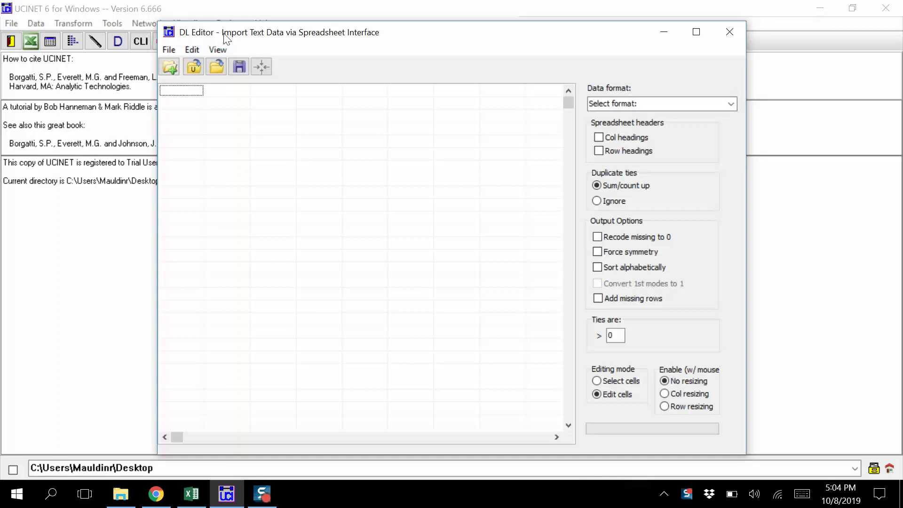
click(185, 104)
click(183, 89)
click(192, 493)
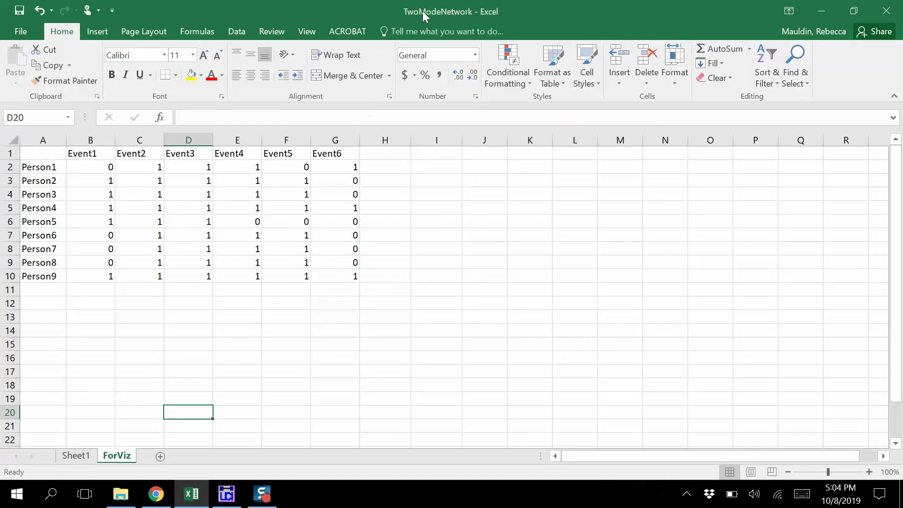
click(87, 456)
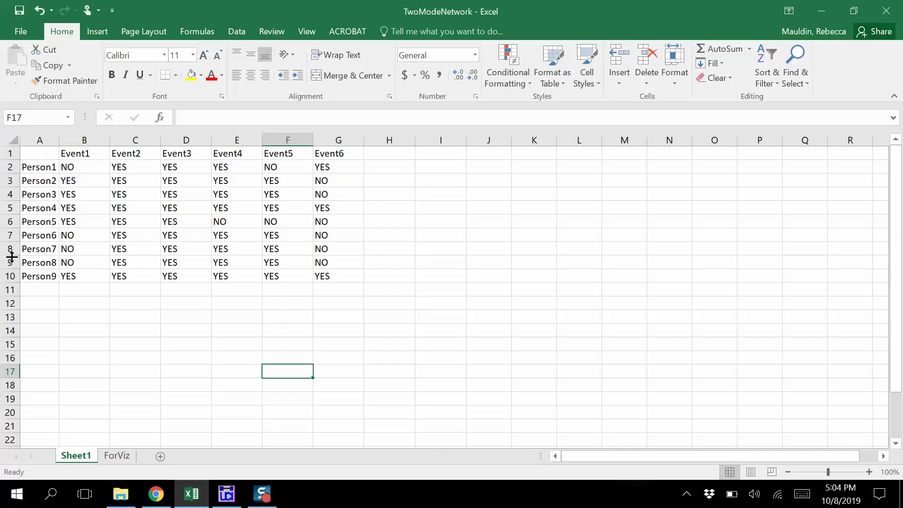
click(74, 168)
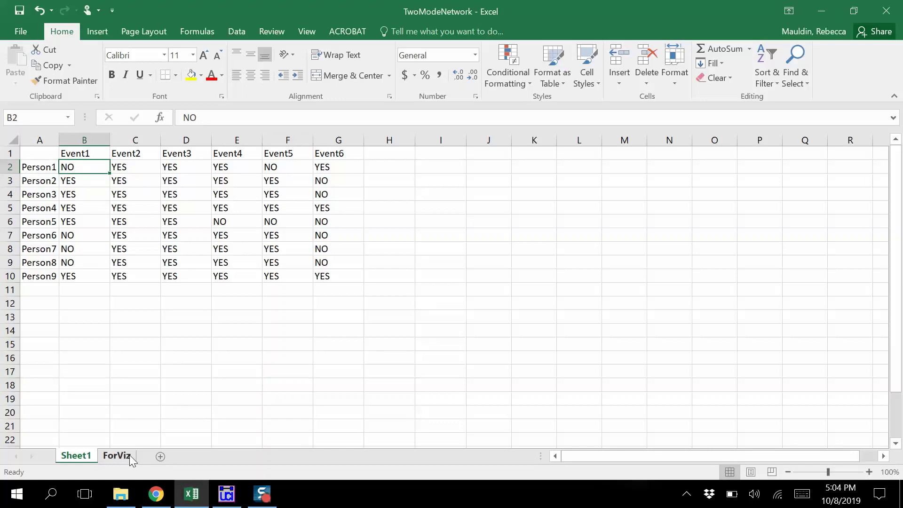
click(116, 456)
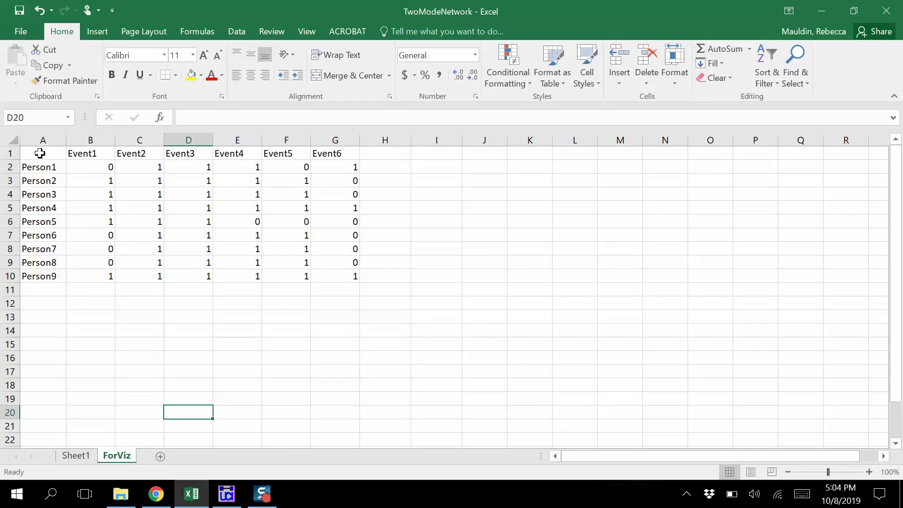
Copy the labelled ForViz matrix A1:G10 from Excel and switch back to UCINET.
drag(40, 153, 341, 284)
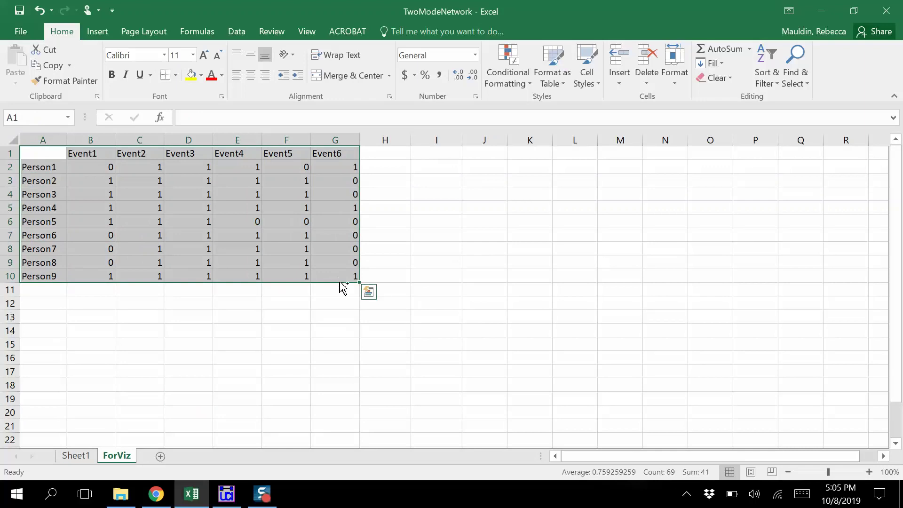
key(ctrl+c)
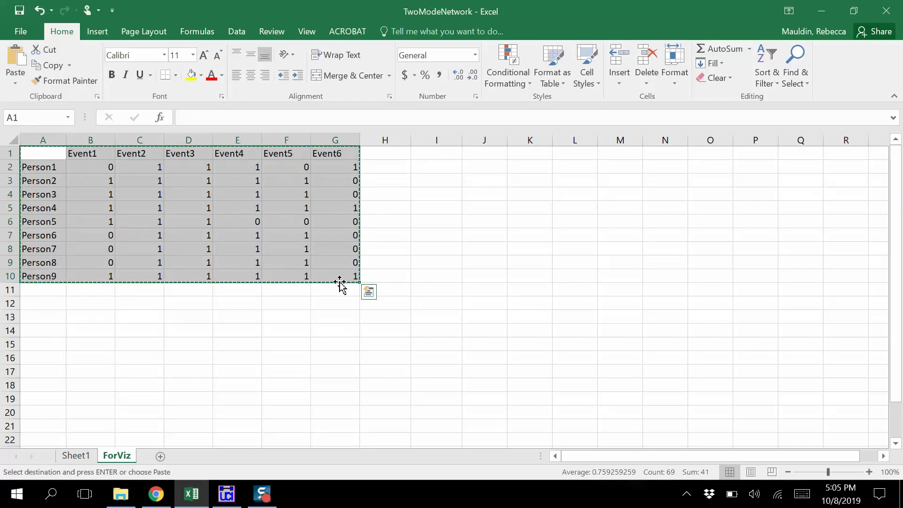
click(226, 493)
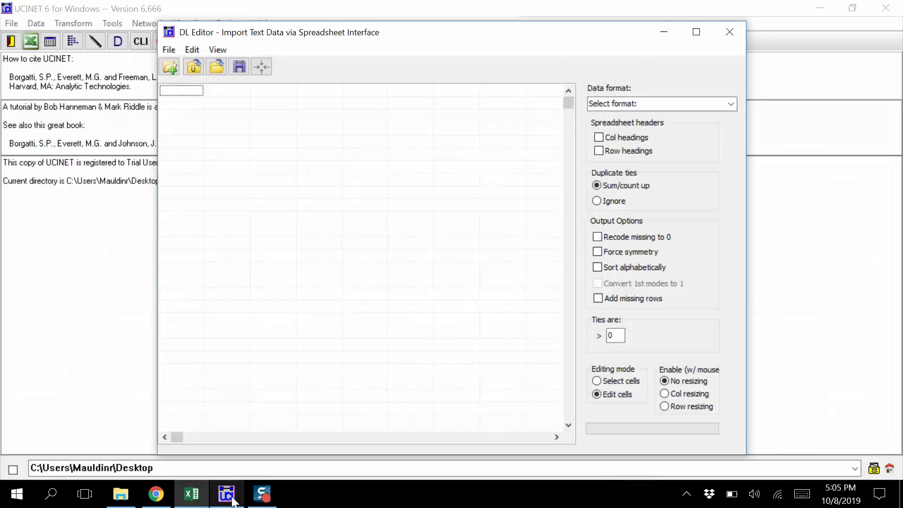
Paste the Person1–Person9 by Event1–Event6 0/1 matrix into the DL Editor's top-left cell.
click(187, 105)
click(190, 94)
key(Down)
click(189, 94)
key(Down)
click(190, 94)
key(Right)
key(Down)
key(Up)
key(Left)
key(ctrl+v)
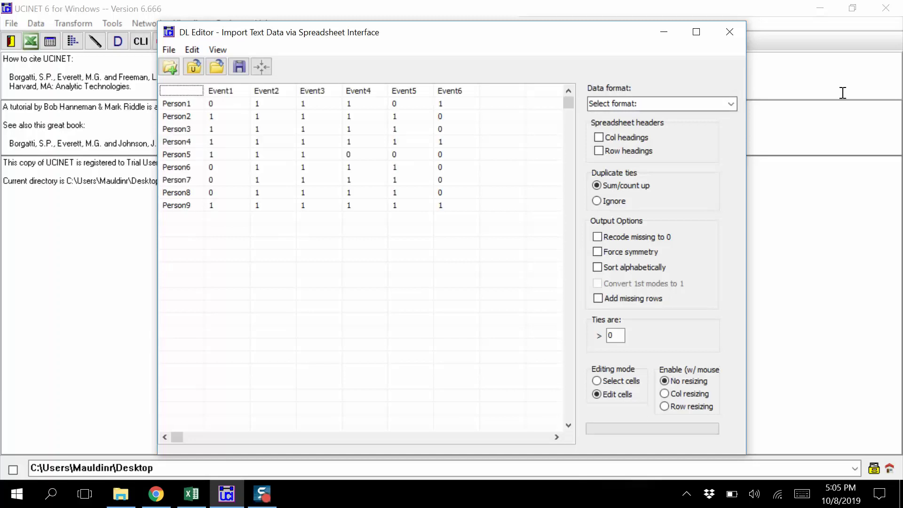
click(732, 105)
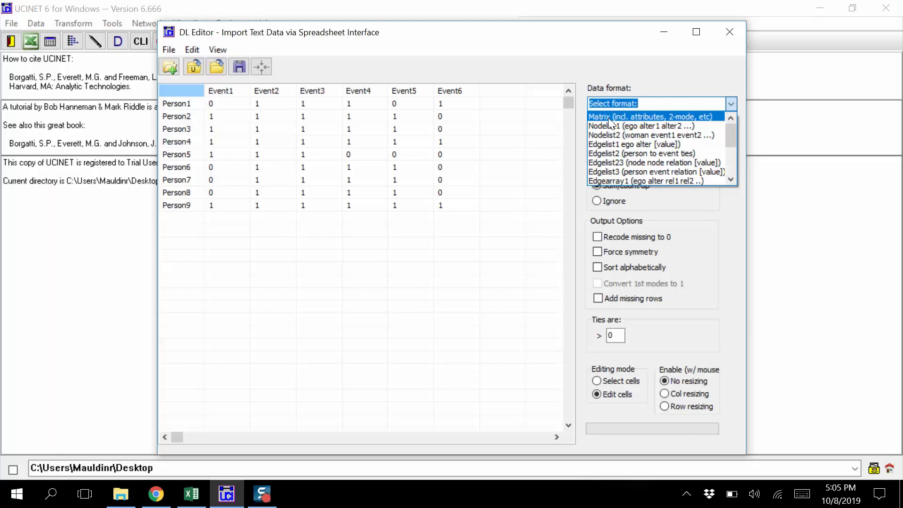
Use Matrix (incl. attributes, 2-mode) format, ignore duplicate ties, and recode missing values to 0.
click(680, 118)
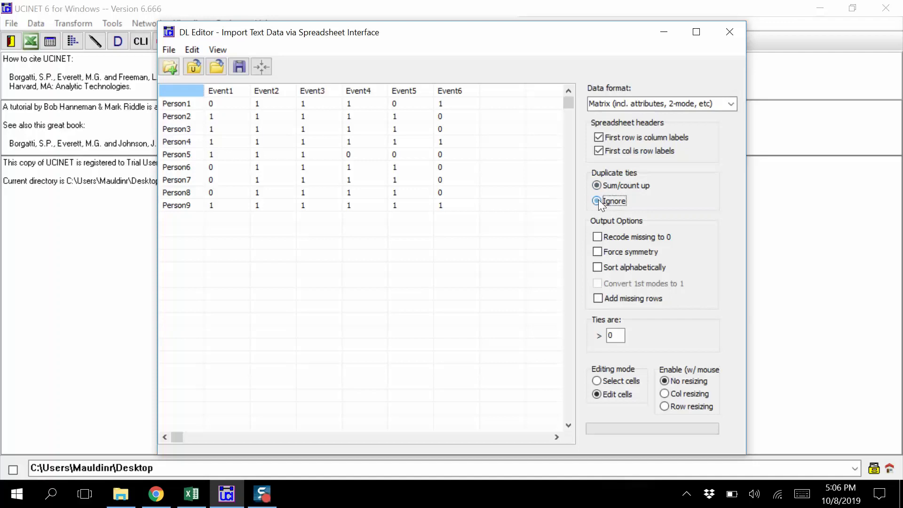
click(598, 200)
click(597, 237)
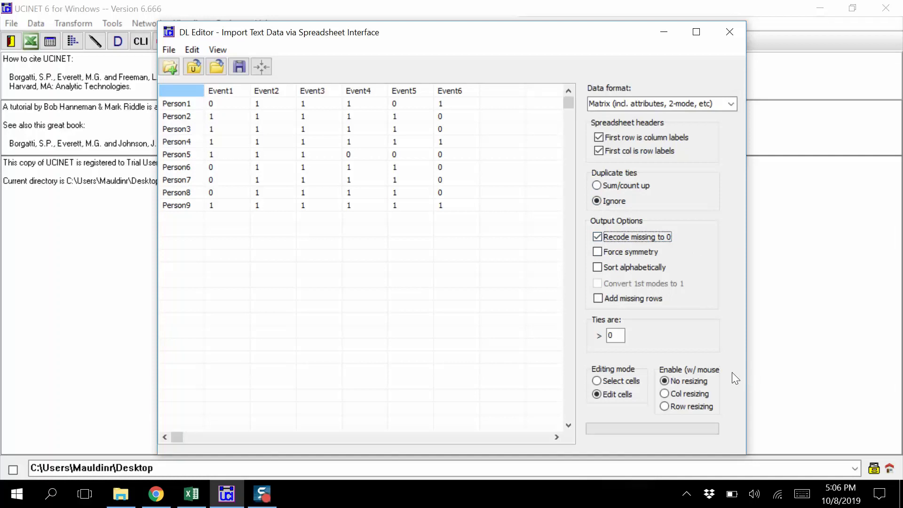
click(241, 69)
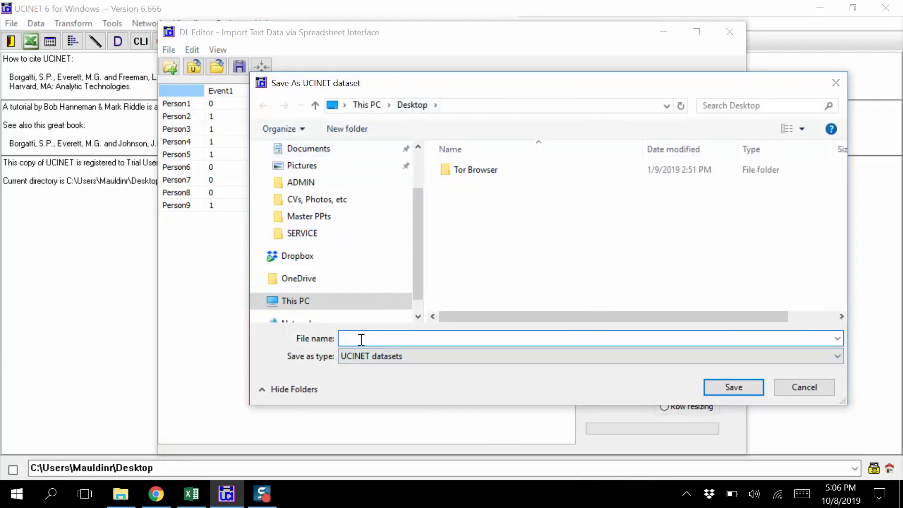
Save the import as the UCINET dataset 'TwoModeDataSet' and move the import log aside.
text(T)
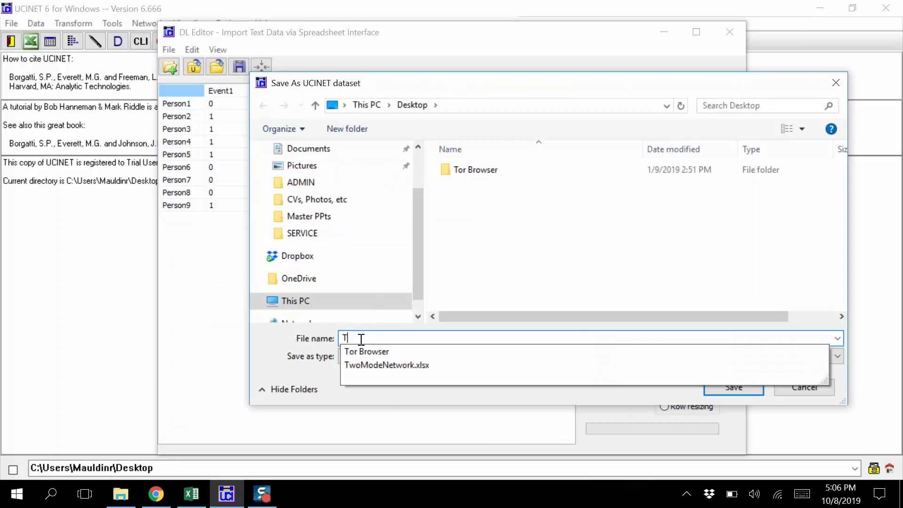
text(woModeD)
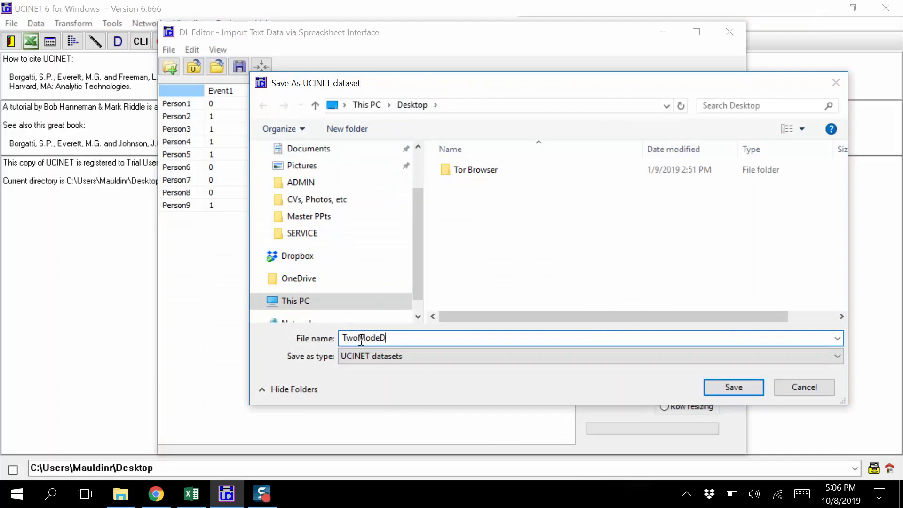
text(ataSet)
key(Return)
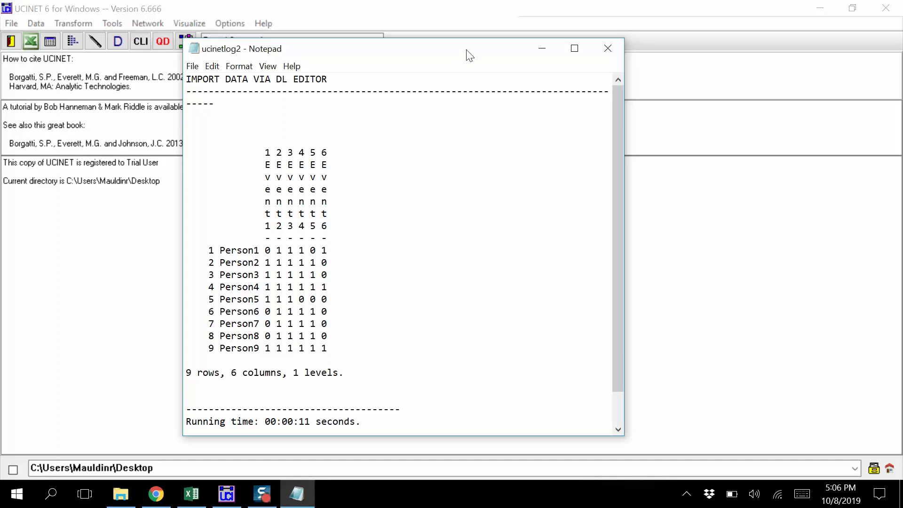
drag(466, 51, 477, 32)
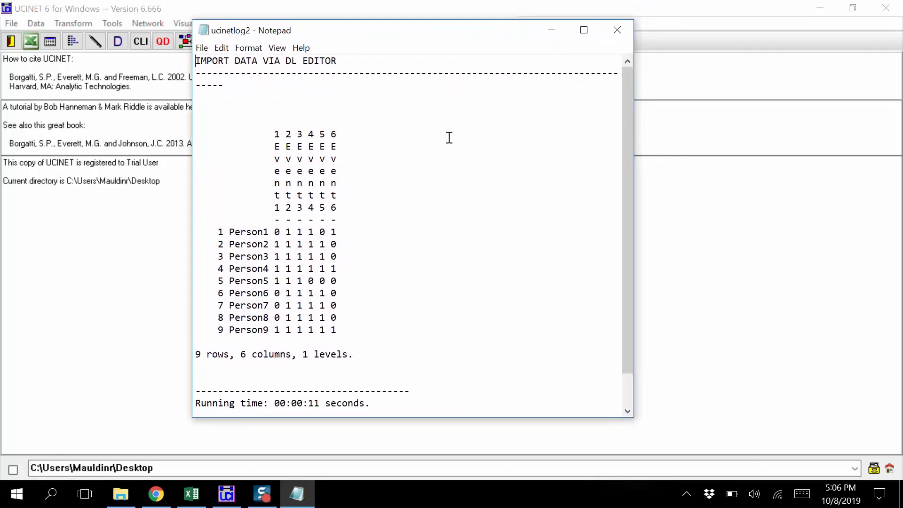
click(622, 32)
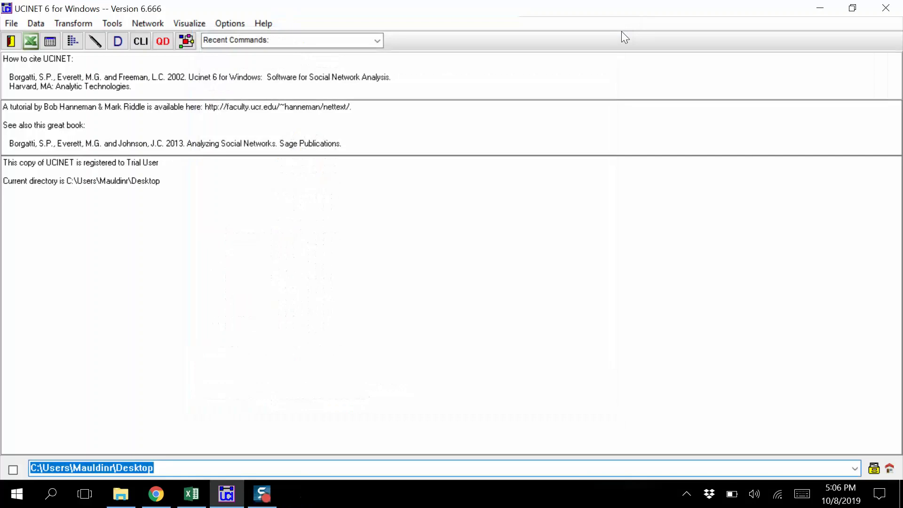
click(114, 41)
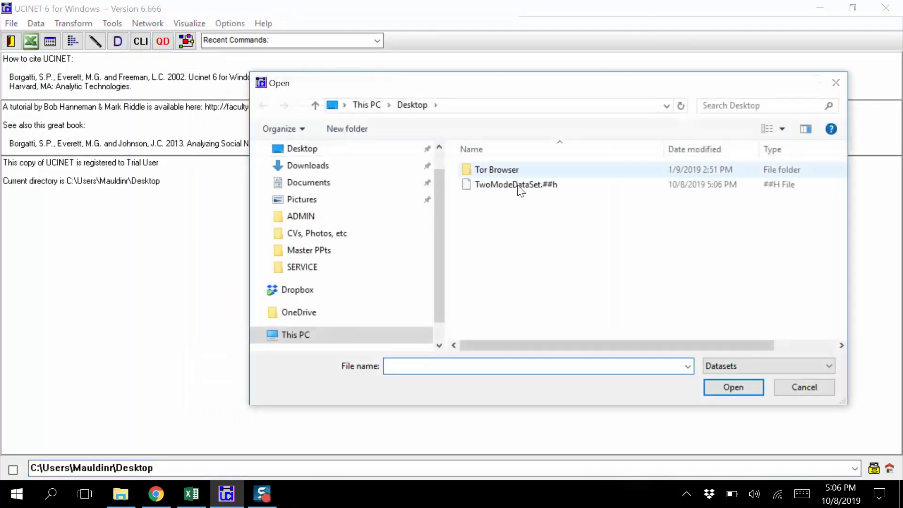
click(528, 187)
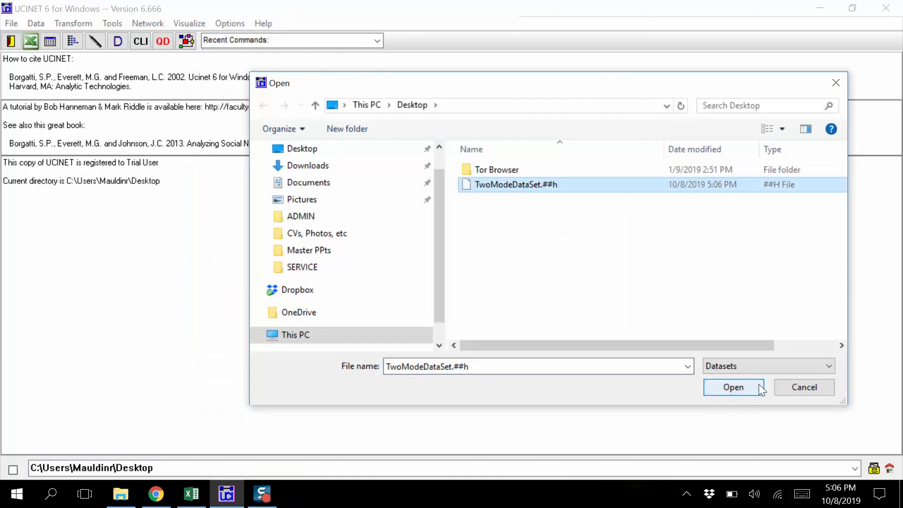
click(741, 389)
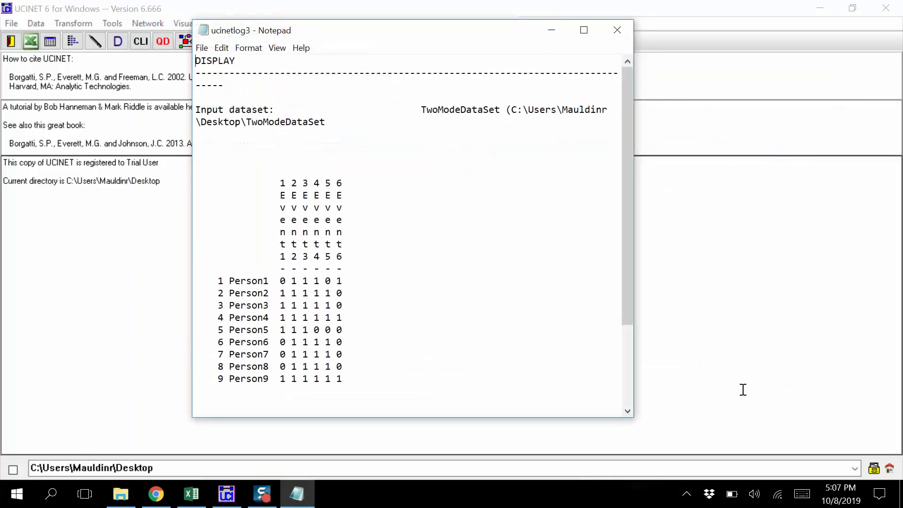
click(618, 30)
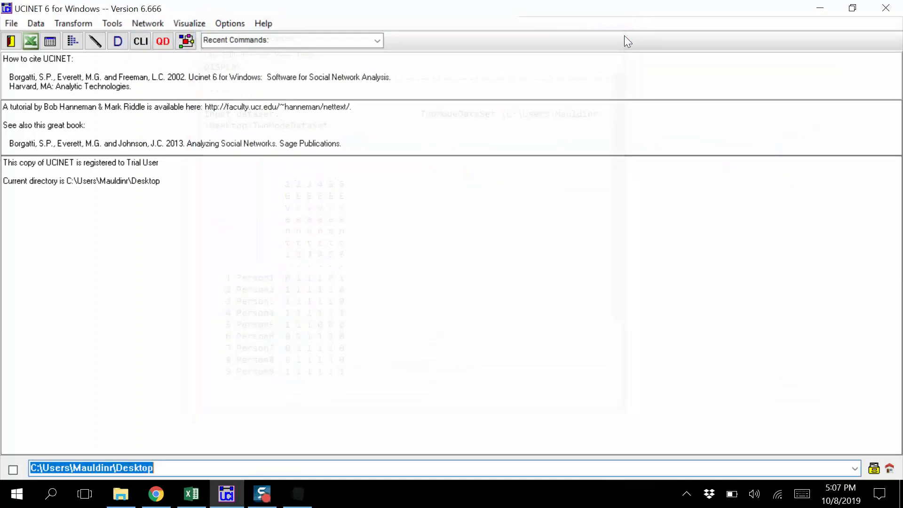
Reopen the DL Editor, dismiss the file-import prompt, and clear the grid.
click(73, 40)
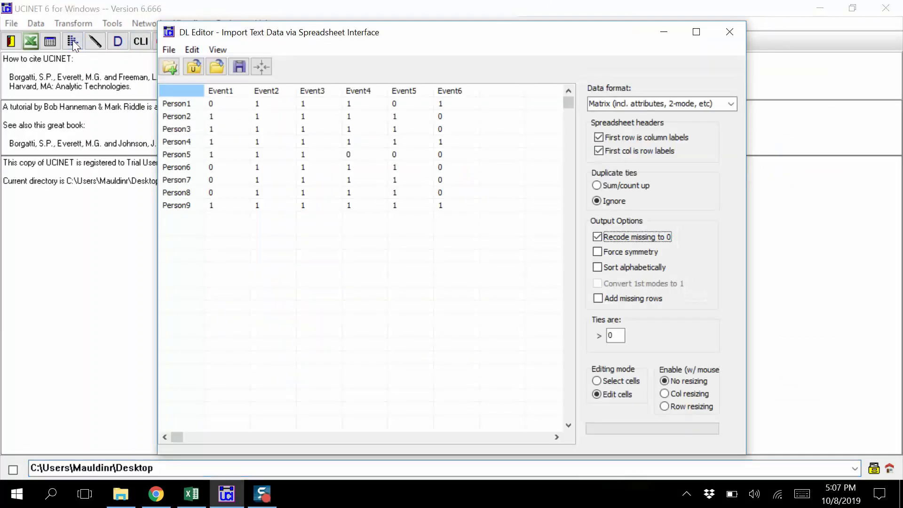
click(214, 67)
click(649, 257)
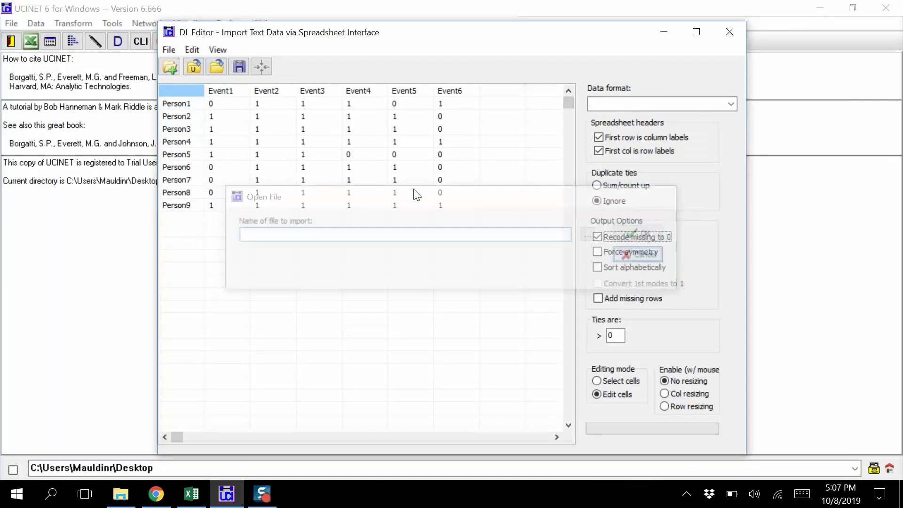
click(171, 66)
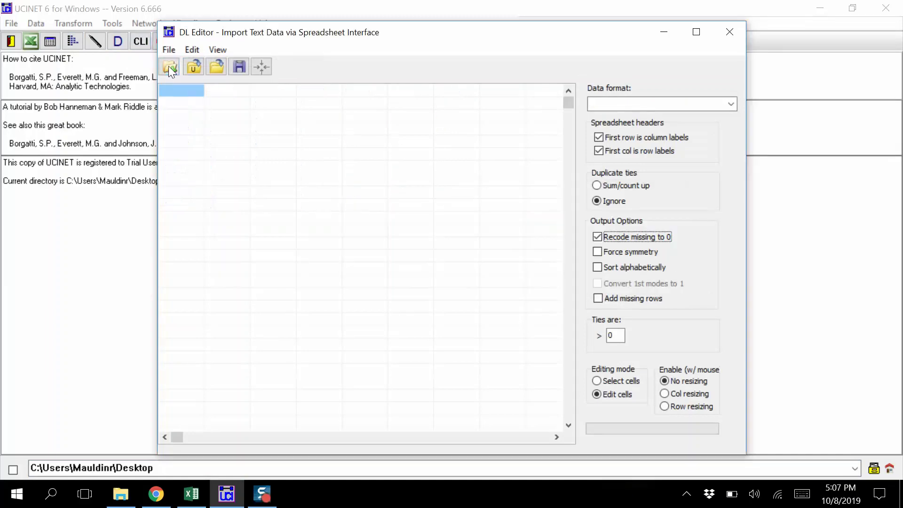
Load TwoModeDataSet.##h from the Desktop into the editor grid.
click(192, 67)
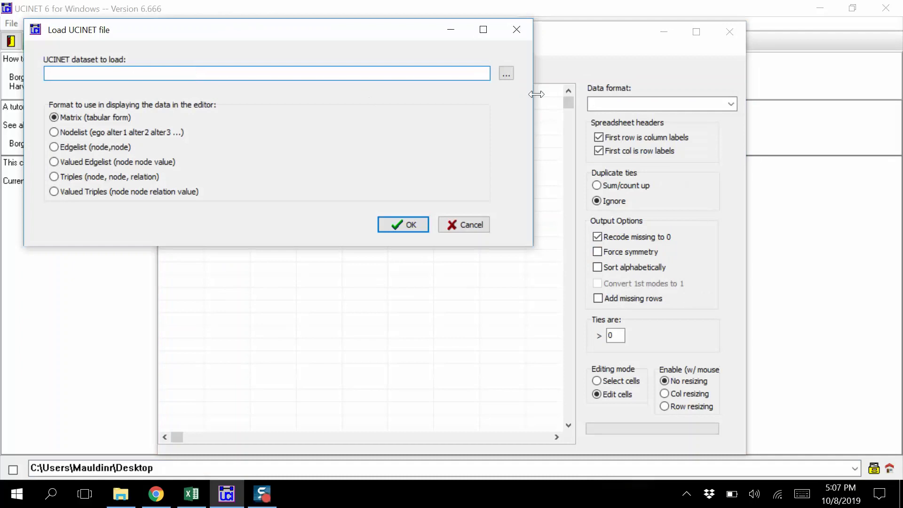
click(510, 74)
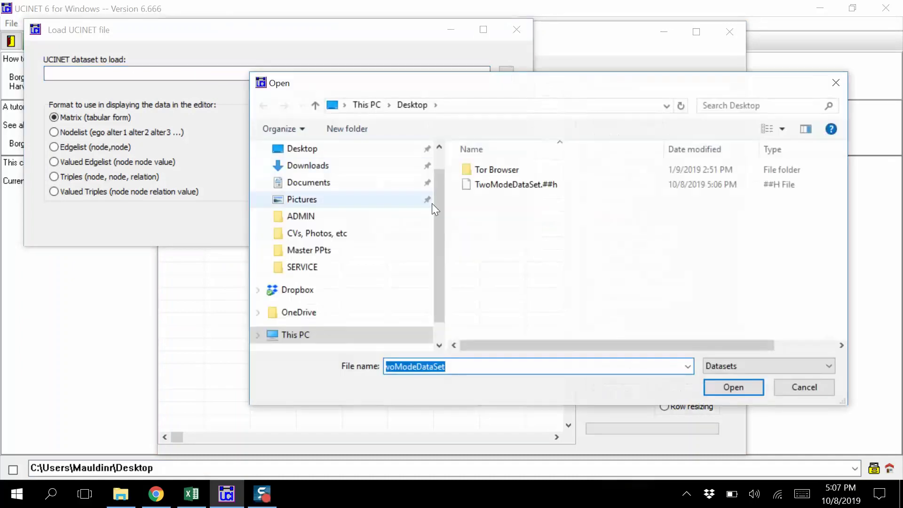
click(500, 188)
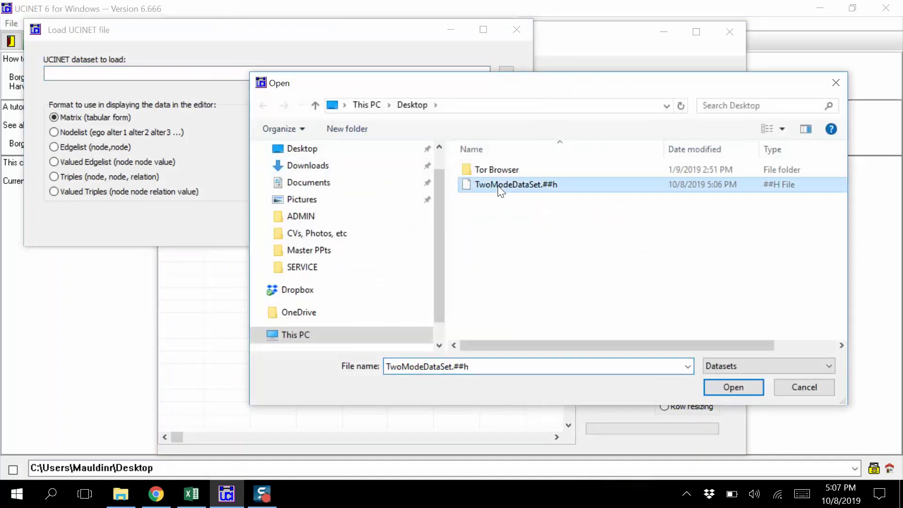
click(736, 386)
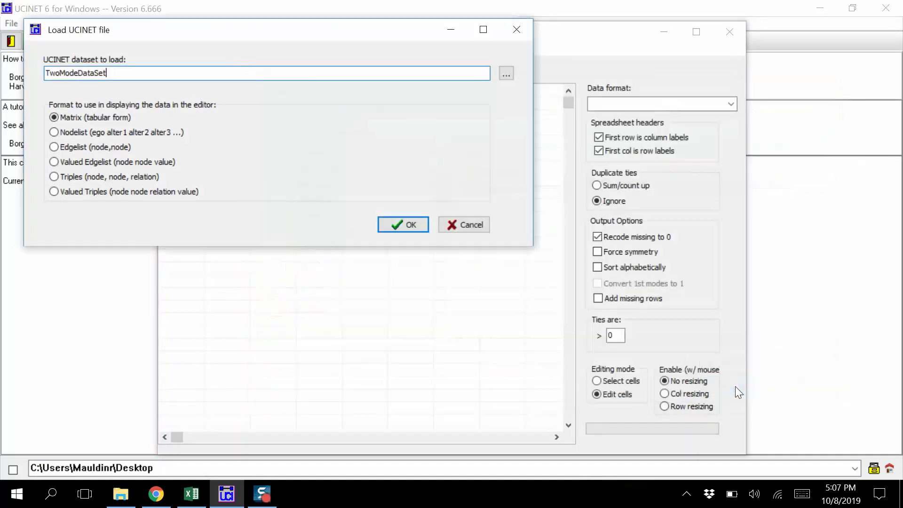
click(411, 226)
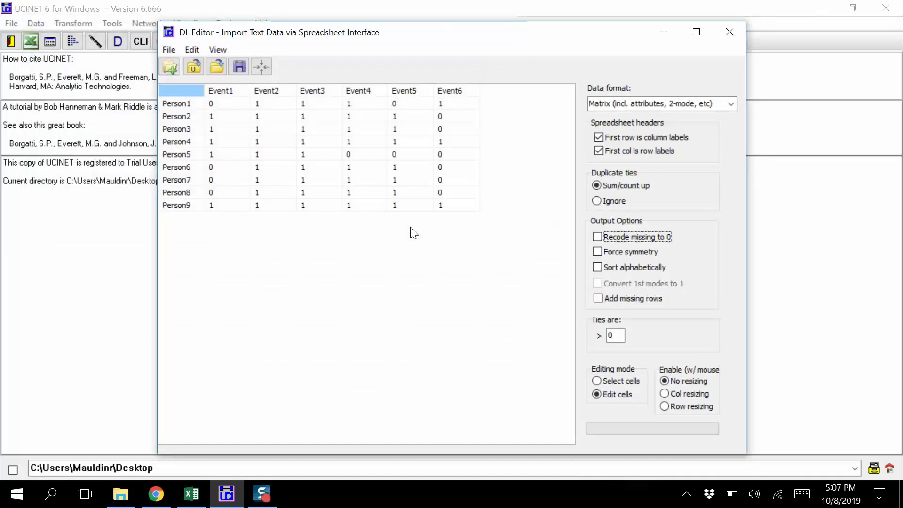
Close the DL Editor and maximize the NetDraw window.
click(729, 32)
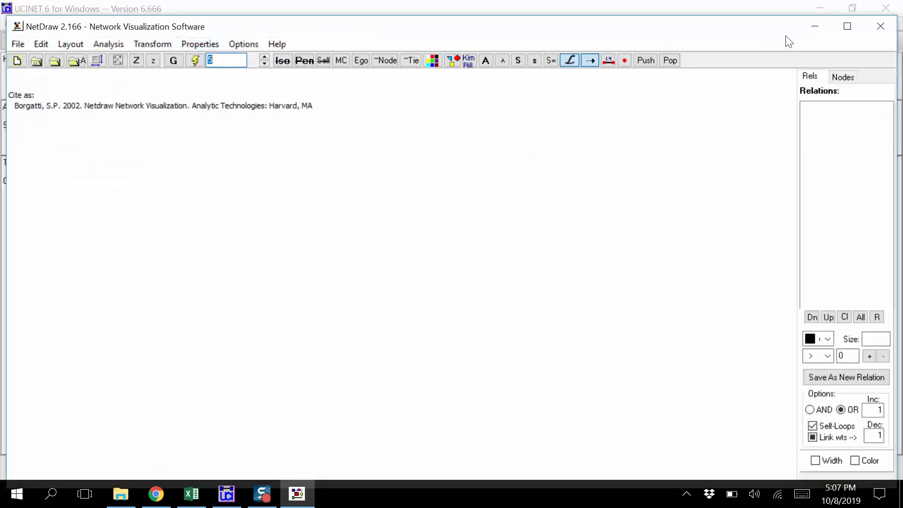
click(848, 26)
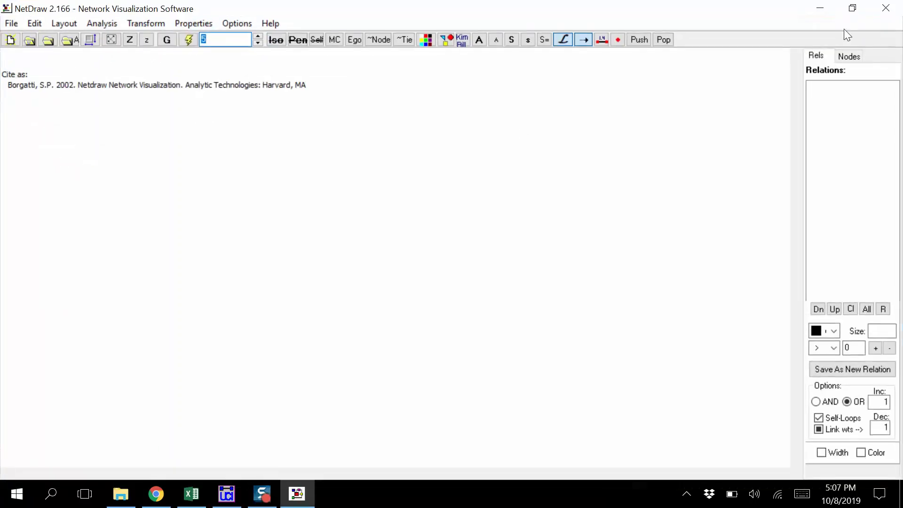
Open TwoModeDataSet.##h in NetDraw as a two-mode network.
click(30, 40)
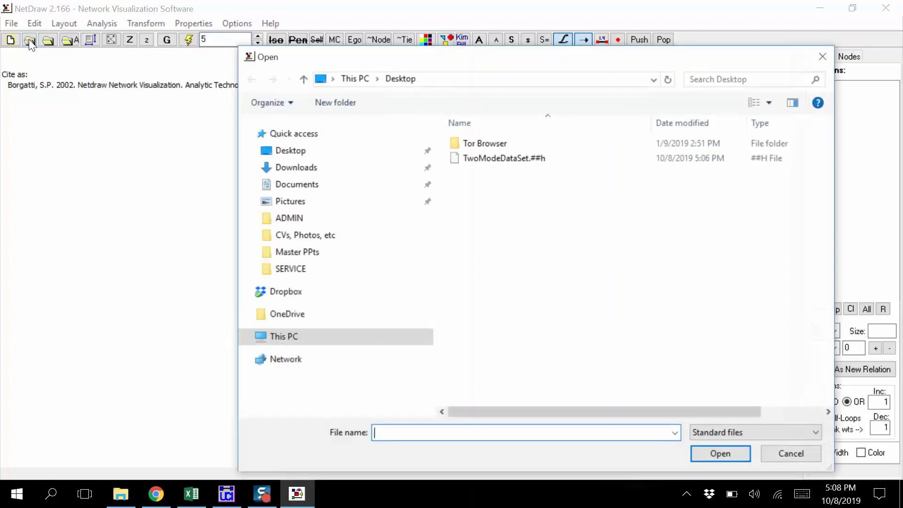
click(493, 159)
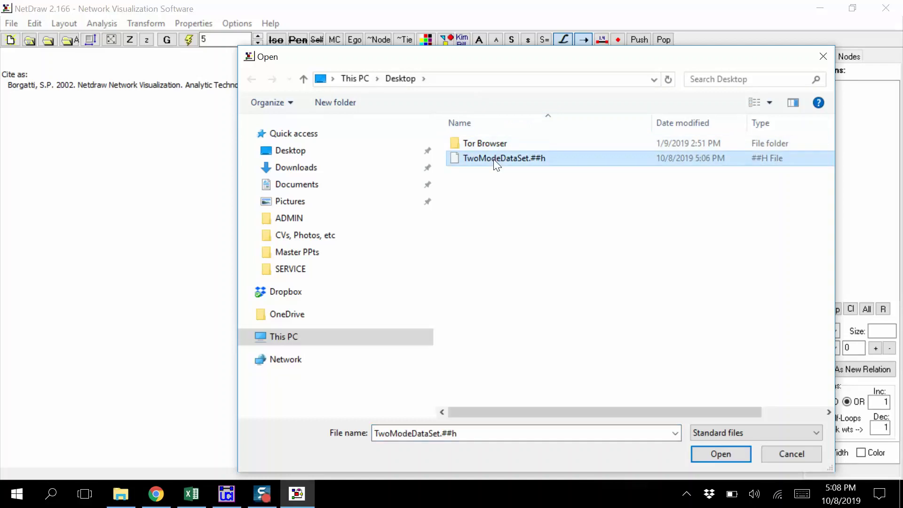
click(716, 453)
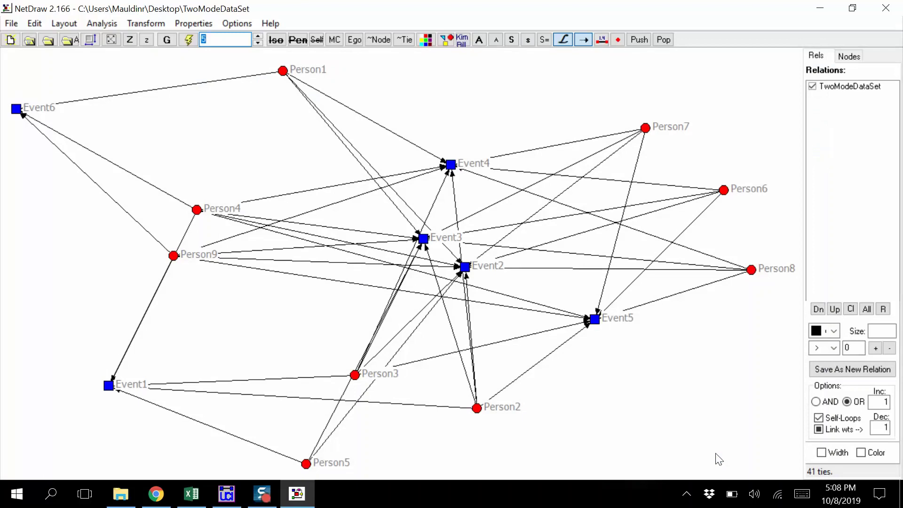
Look at the File > Save Diagram As options, then close the menu without saving.
click(11, 23)
mouse_move(30, 94)
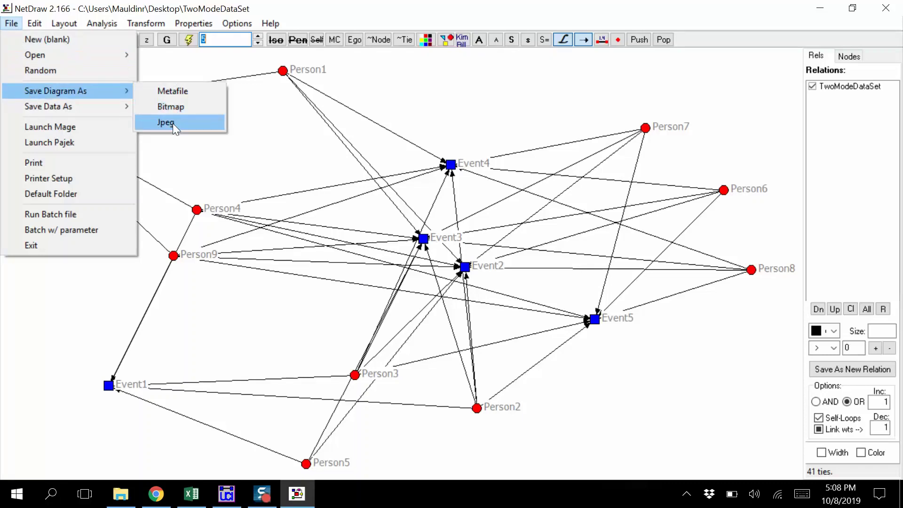
click(245, 151)
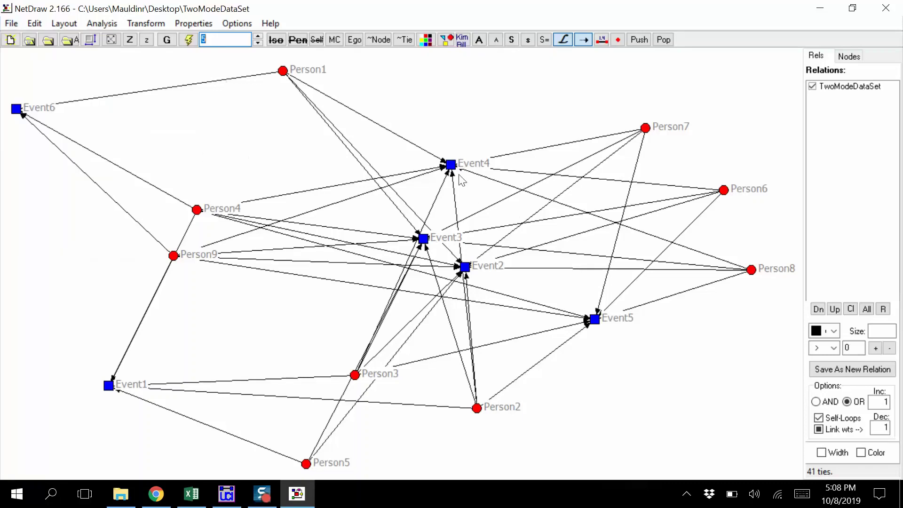
Move Event4 up-left, Event3 slightly down-left, Event2 down-right, and Person3 up-left.
drag(450, 164, 430, 151)
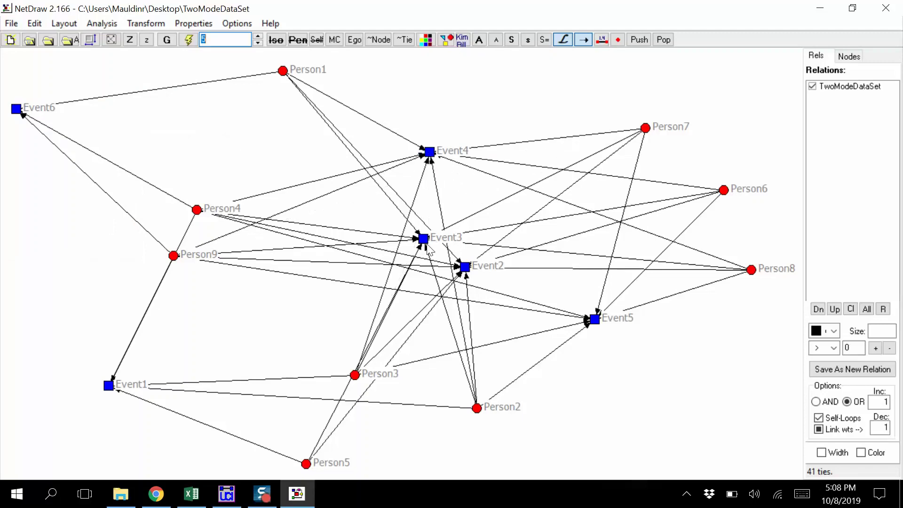
drag(427, 245, 418, 246)
drag(469, 270, 484, 276)
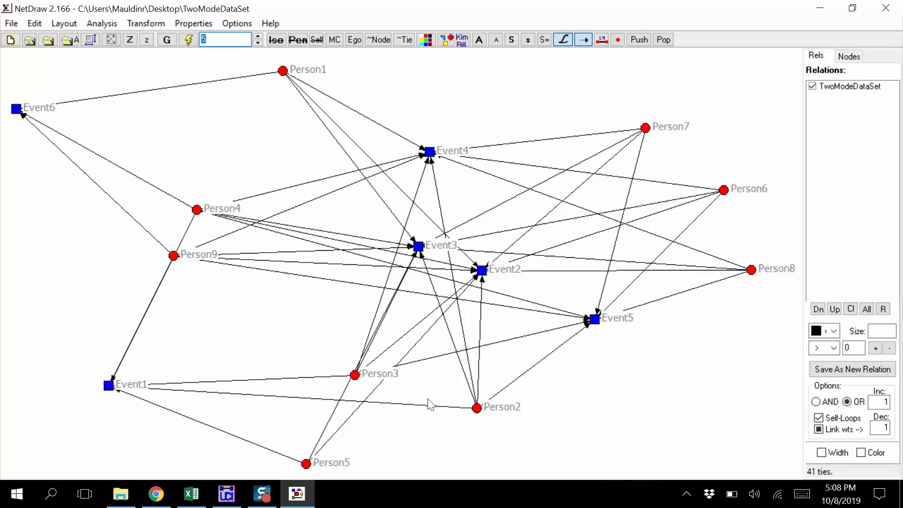
drag(355, 376, 339, 361)
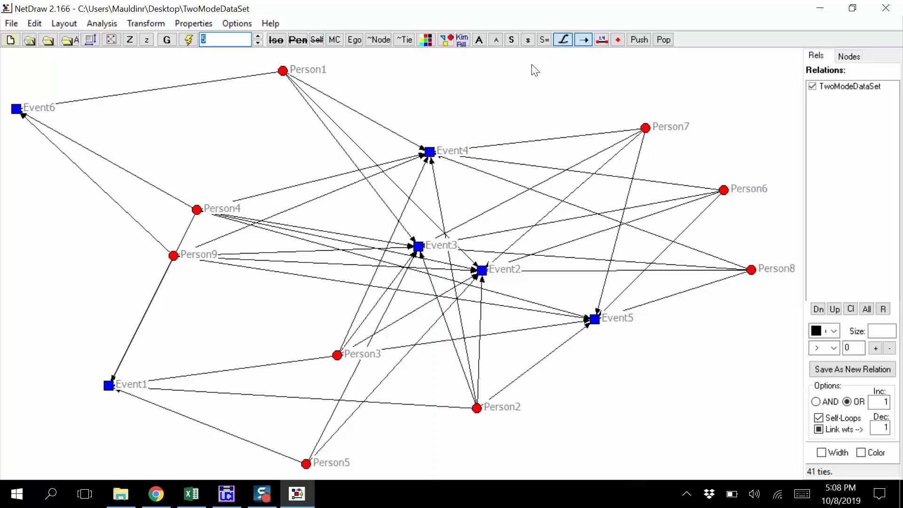
Toggle node labels off and back on, then turn arrowheads off for all ties.
click(563, 40)
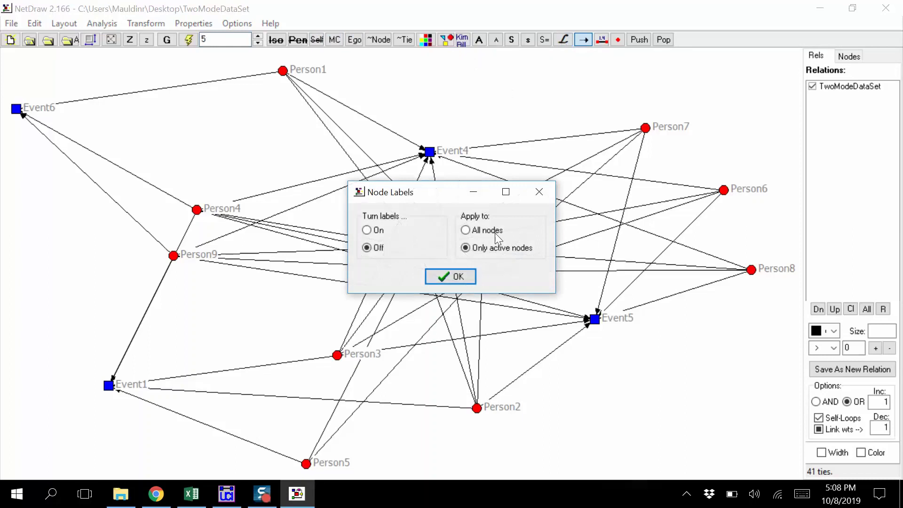
click(442, 283)
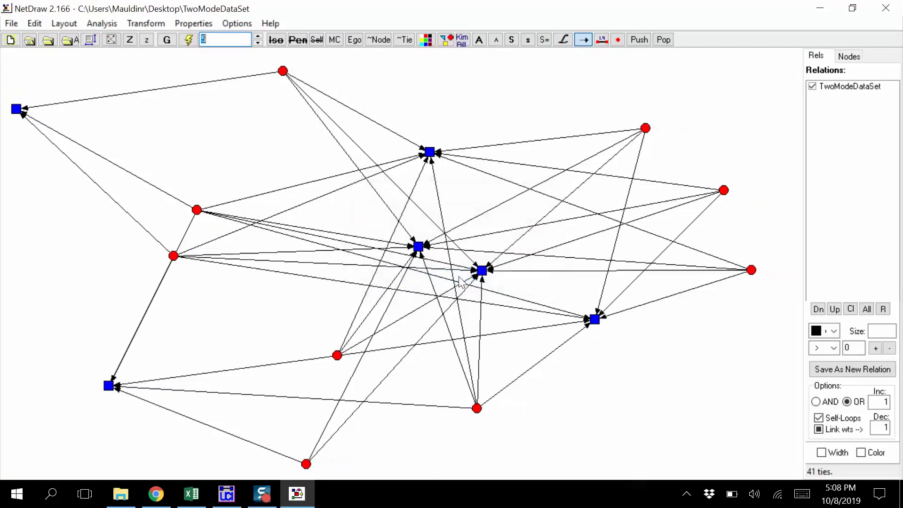
click(563, 41)
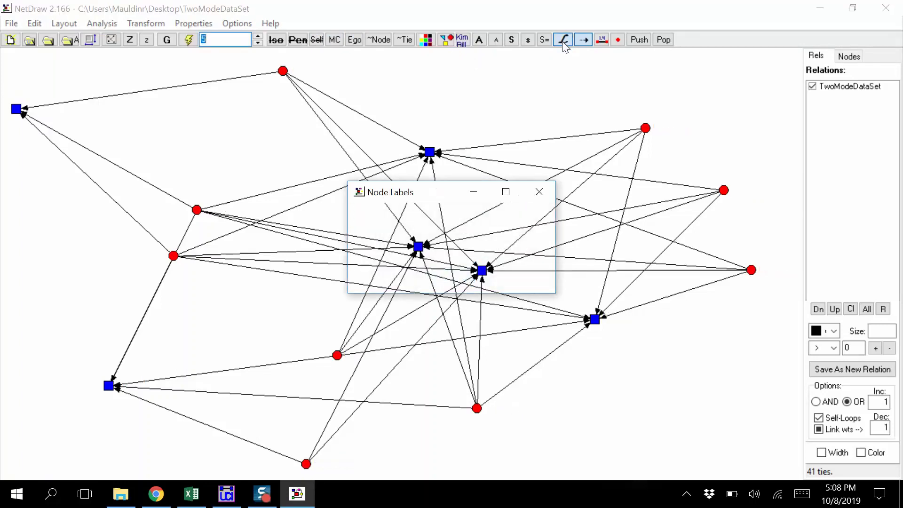
click(449, 282)
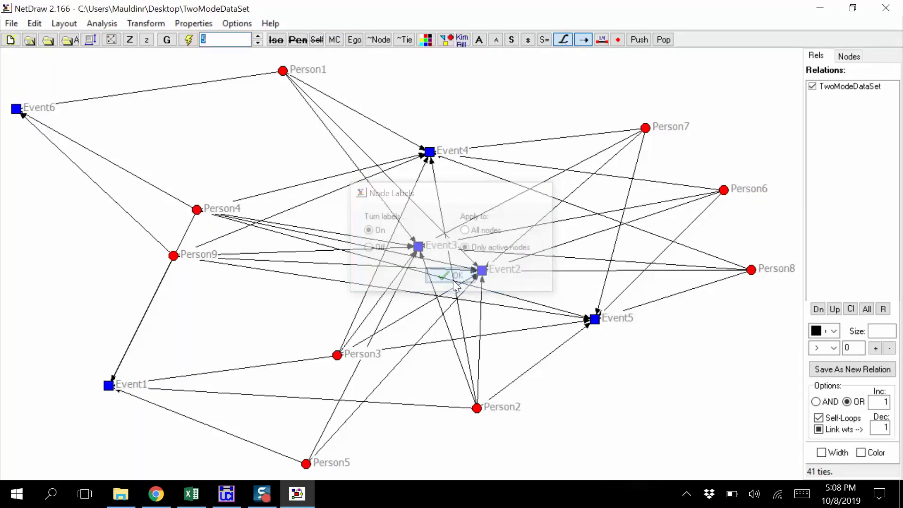
click(582, 41)
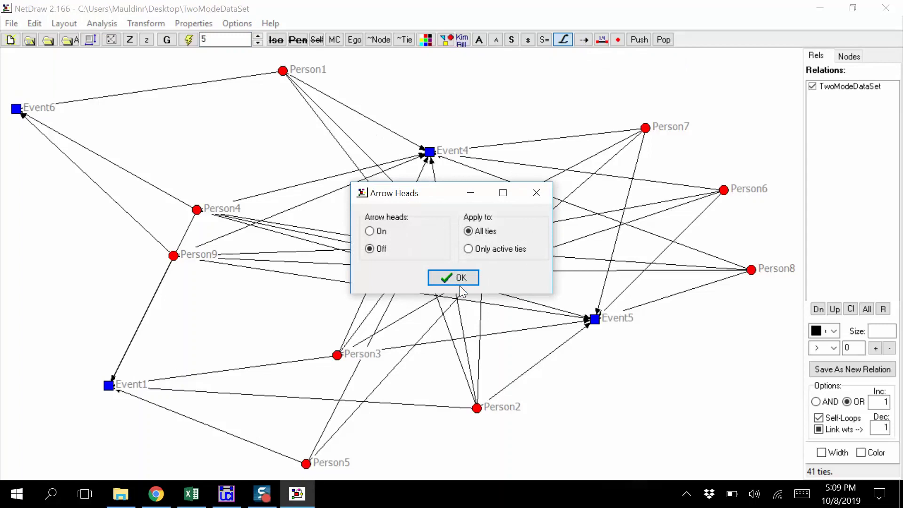
click(449, 276)
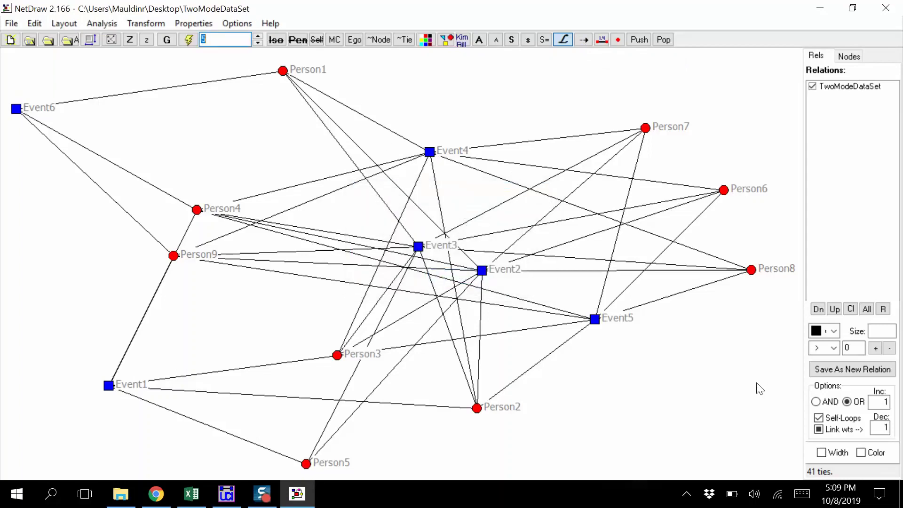
click(198, 26)
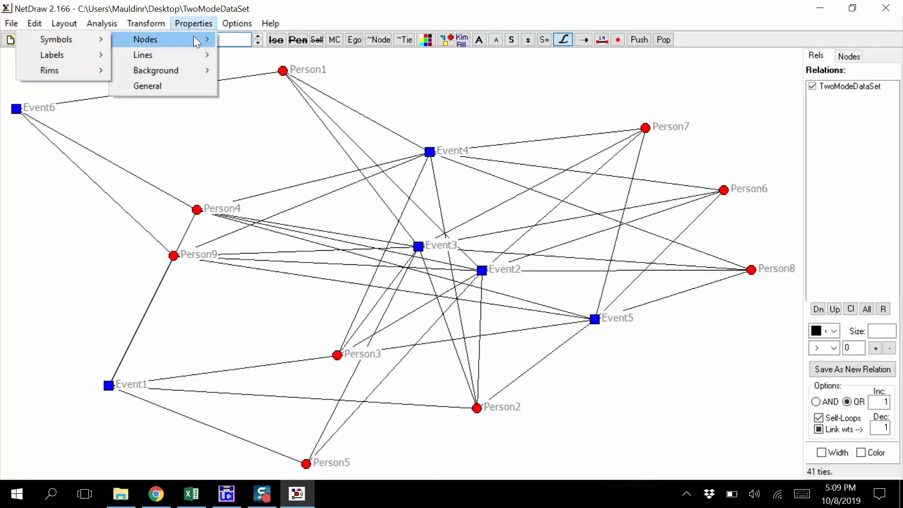
mouse_move(69, 24)
mouse_move(185, 21)
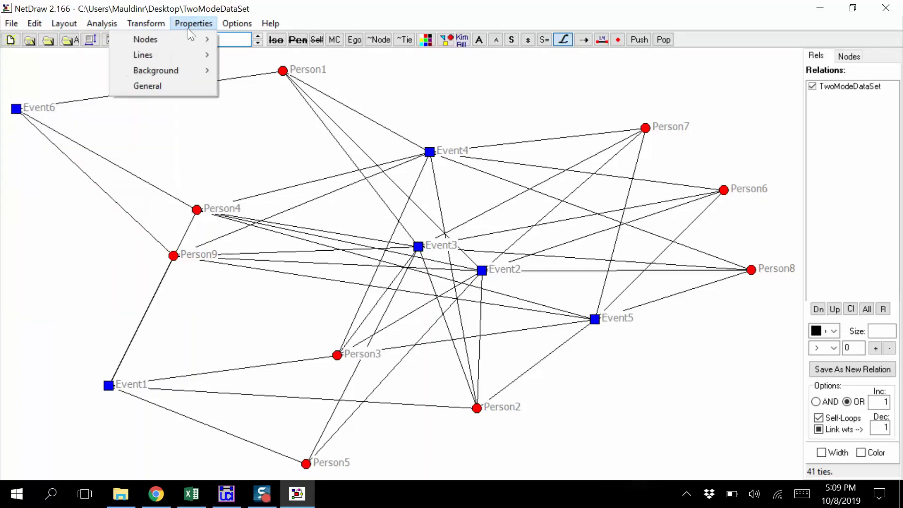
mouse_move(188, 39)
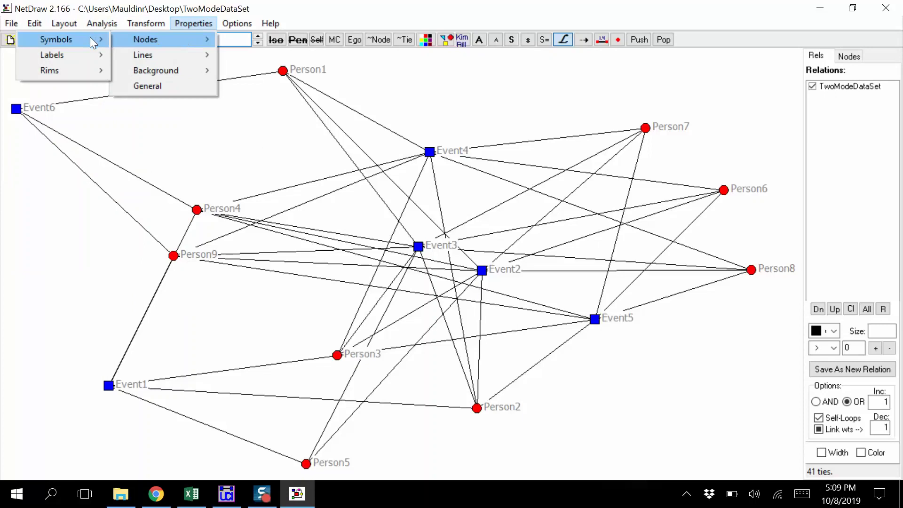
mouse_move(91, 39)
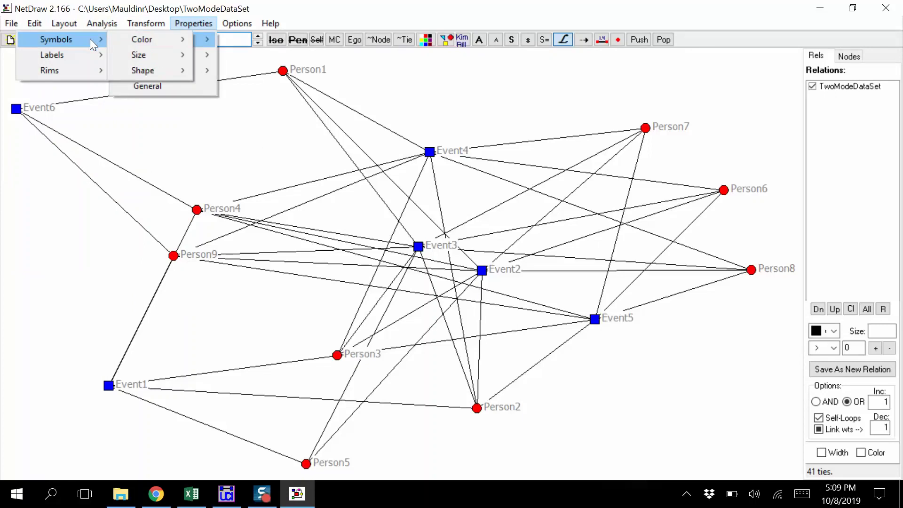
mouse_move(88, 56)
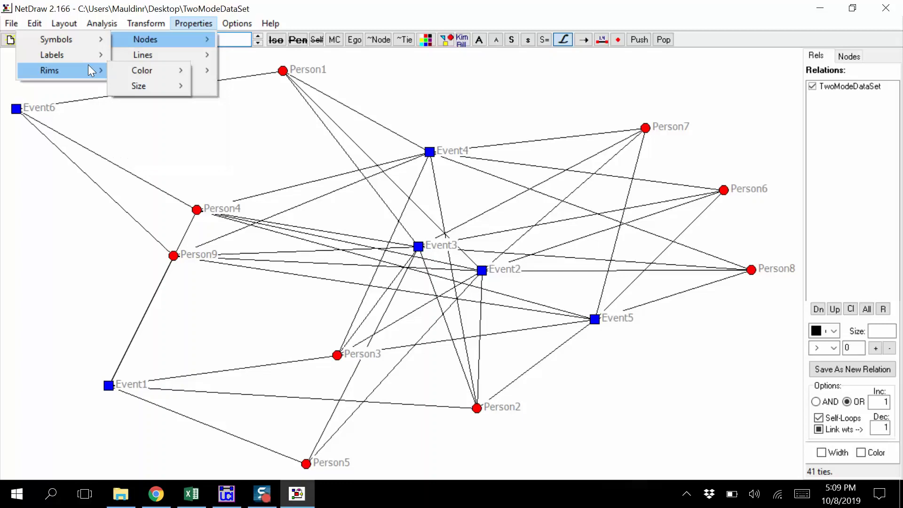
mouse_move(187, 57)
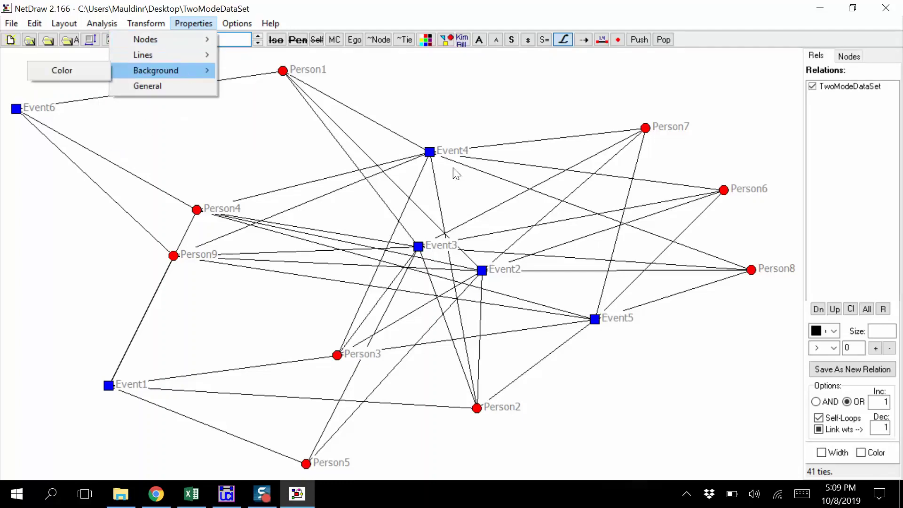
click(684, 381)
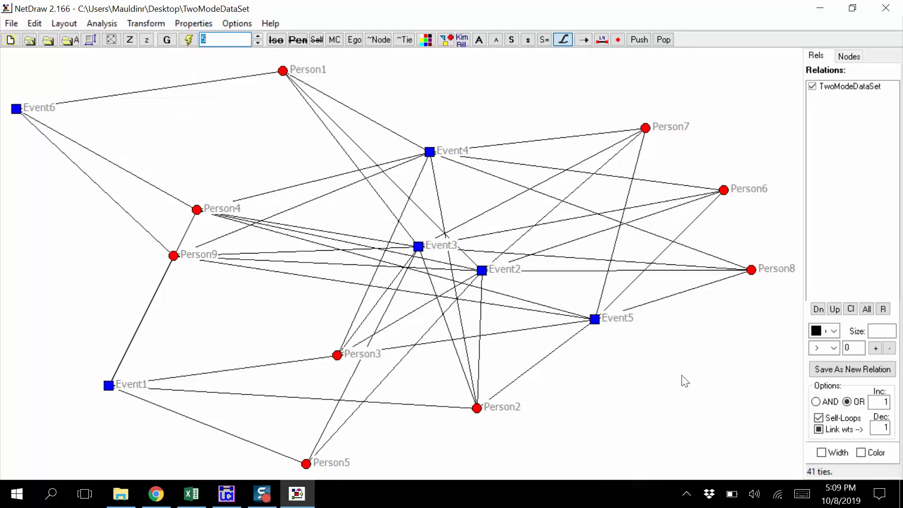